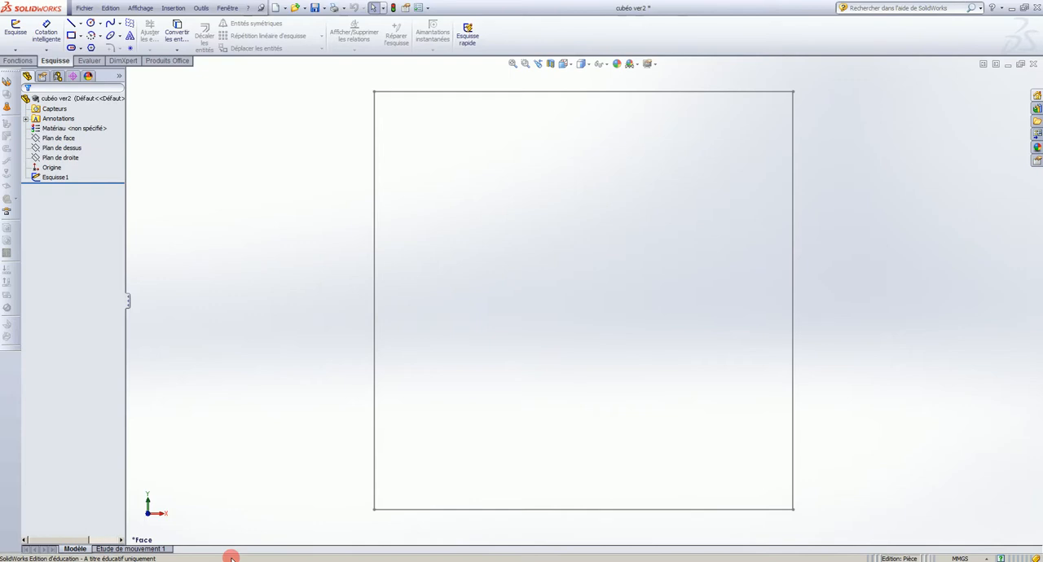
Start a blind extruded boss from the square sketch Esquisse1
click(55, 177)
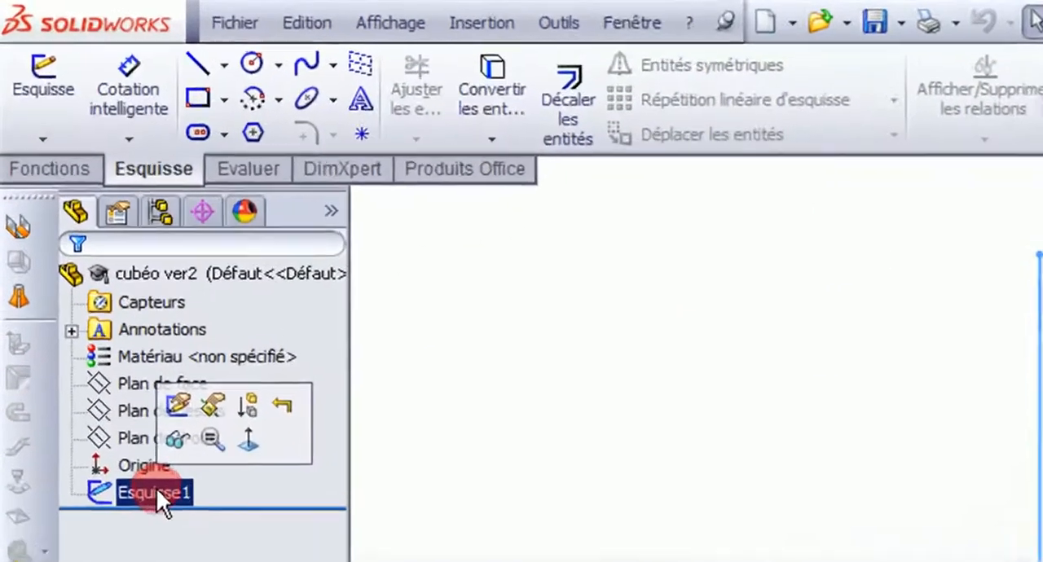
click(47, 173)
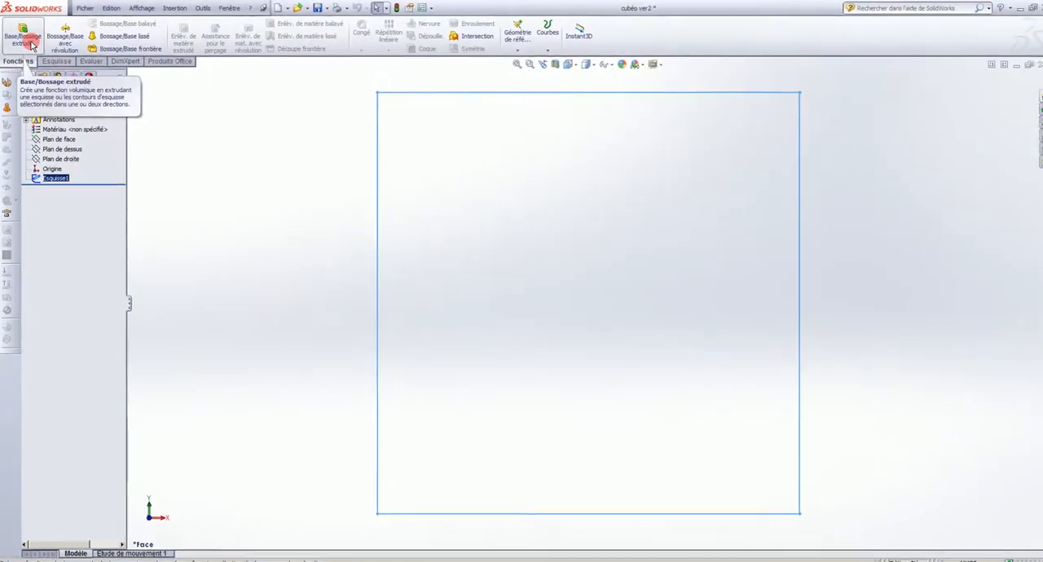
click(32, 45)
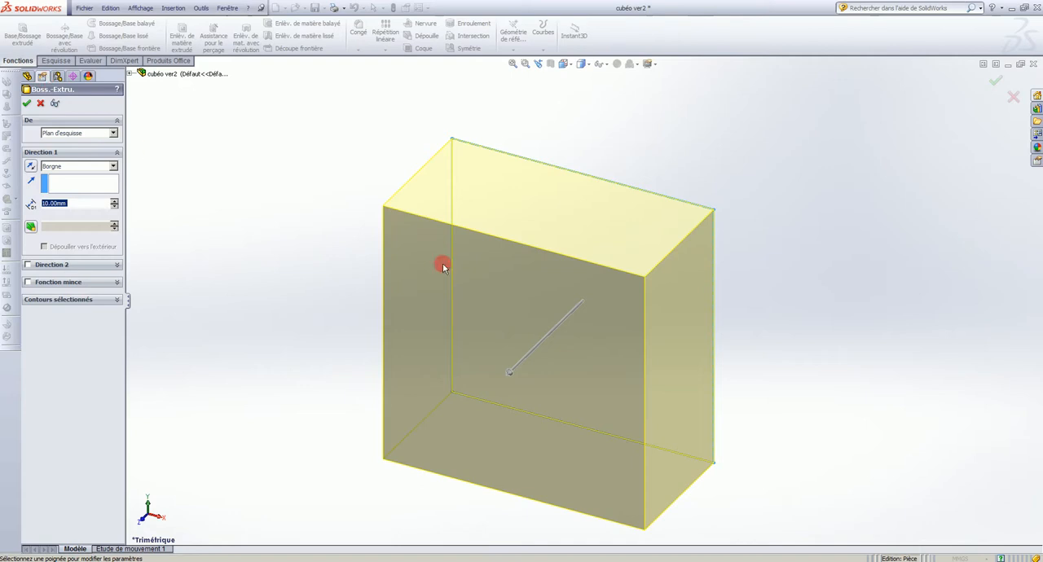
middle_drag(699, 307, 683, 244)
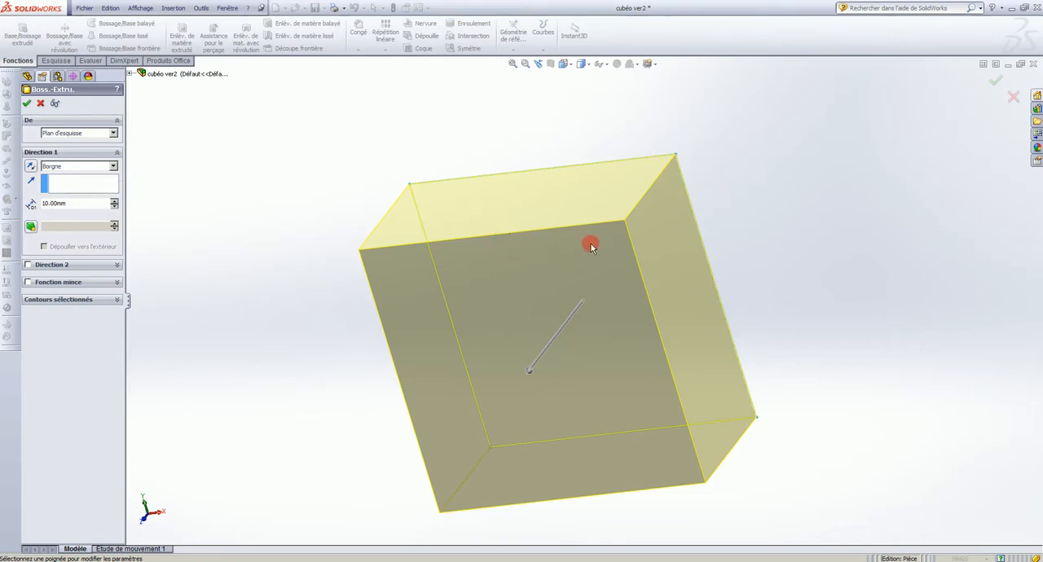
Try reversing the extrusion direction and restore the original direction
click(31, 165)
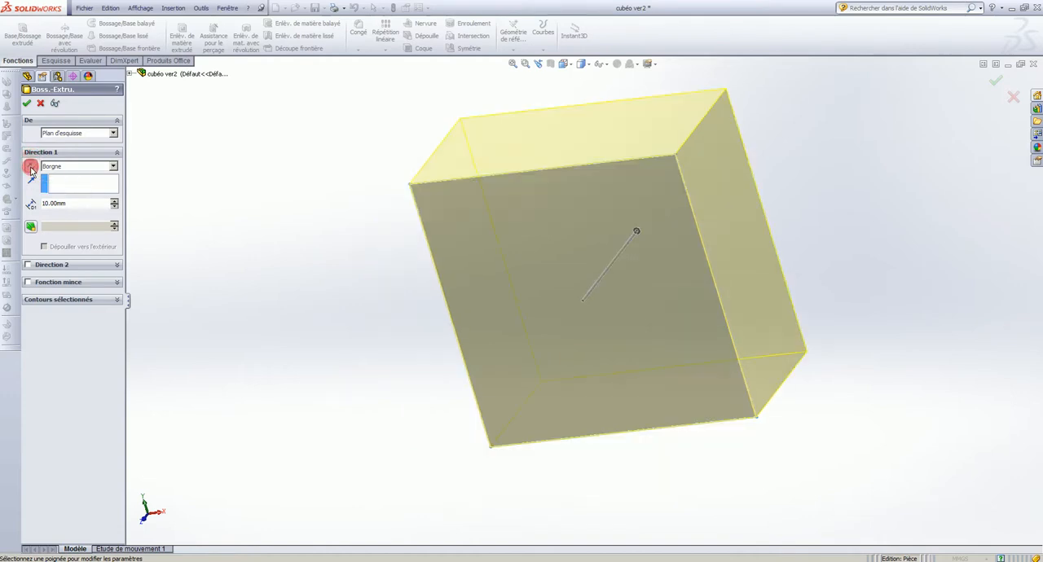
click(31, 167)
click(31, 167)
click(31, 167)
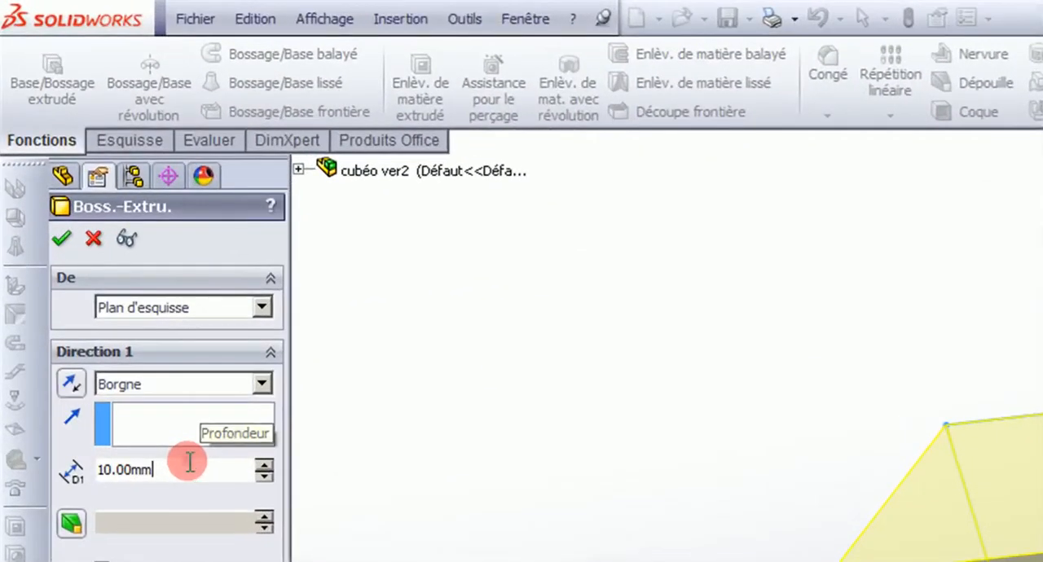
Set the extrusion depth to 20 mm and complete the boss
click(114, 321)
drag(166, 465, 87, 476)
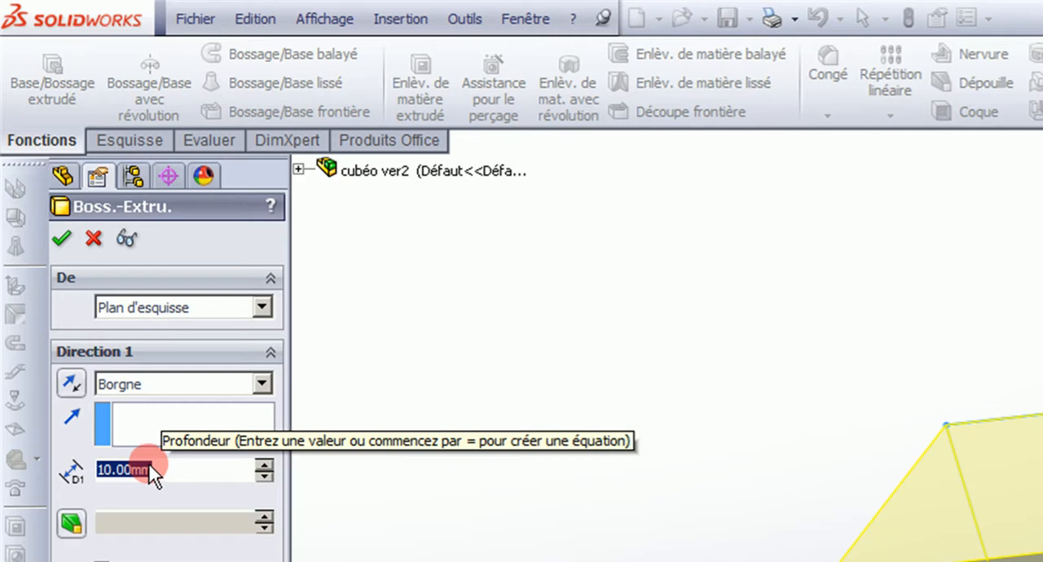
text(20)
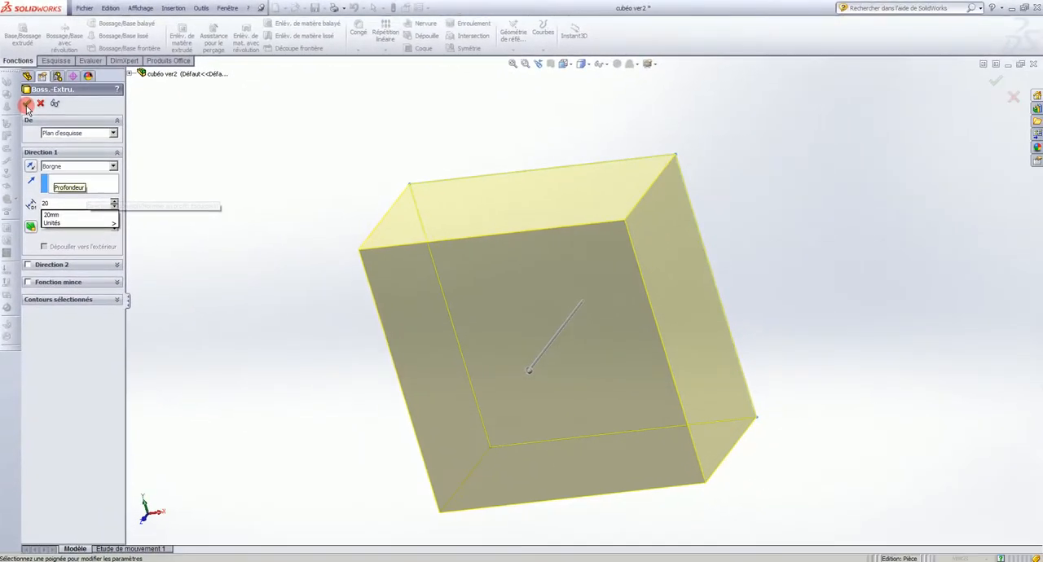
key(Return)
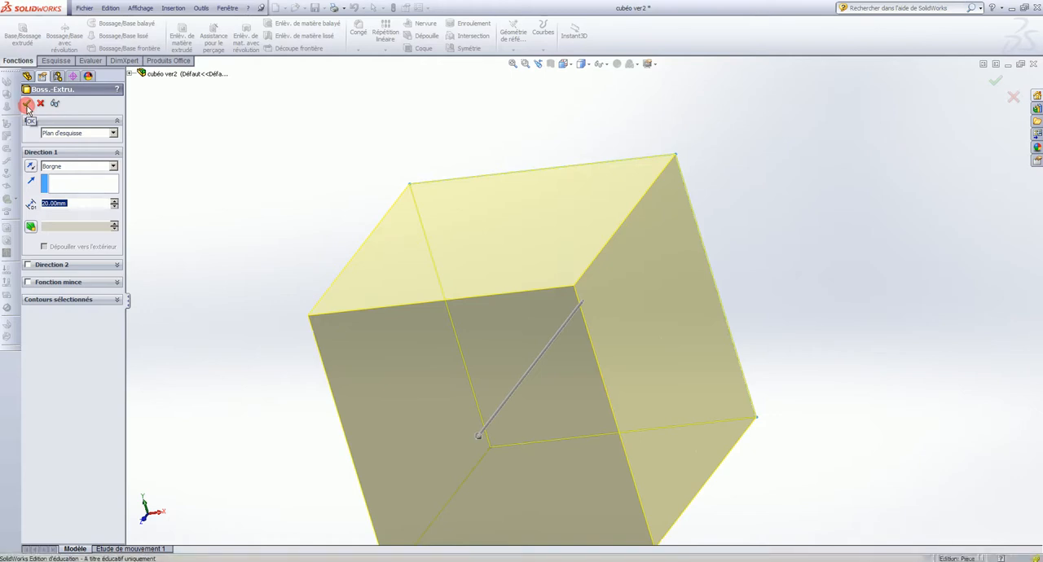
click(27, 106)
scroll(487, 406, down, 2)
middle_drag(487, 406, 461, 321)
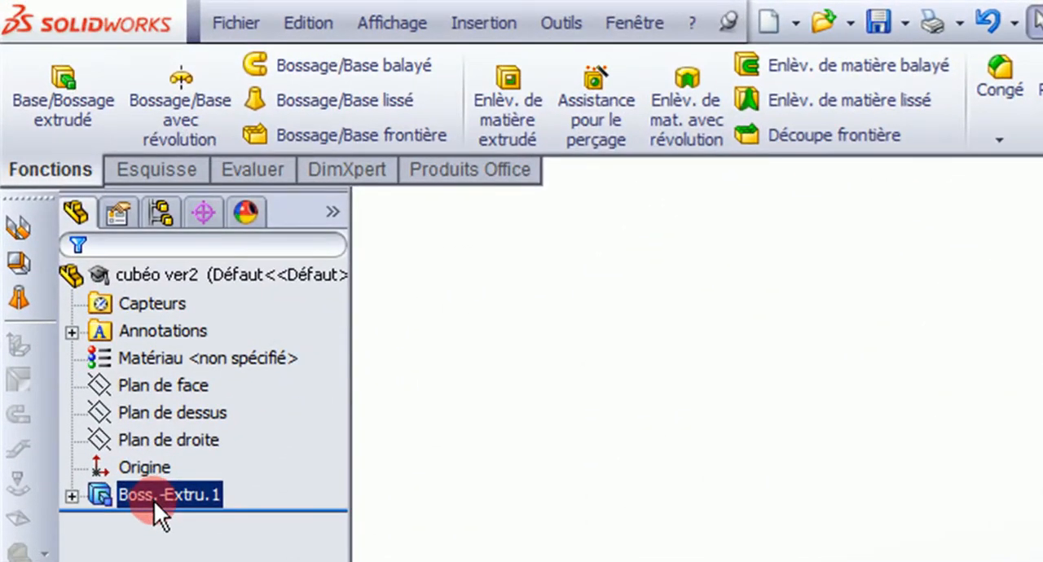
Edit the extruded boss and set its depth to 10 mm
right_click(153, 500)
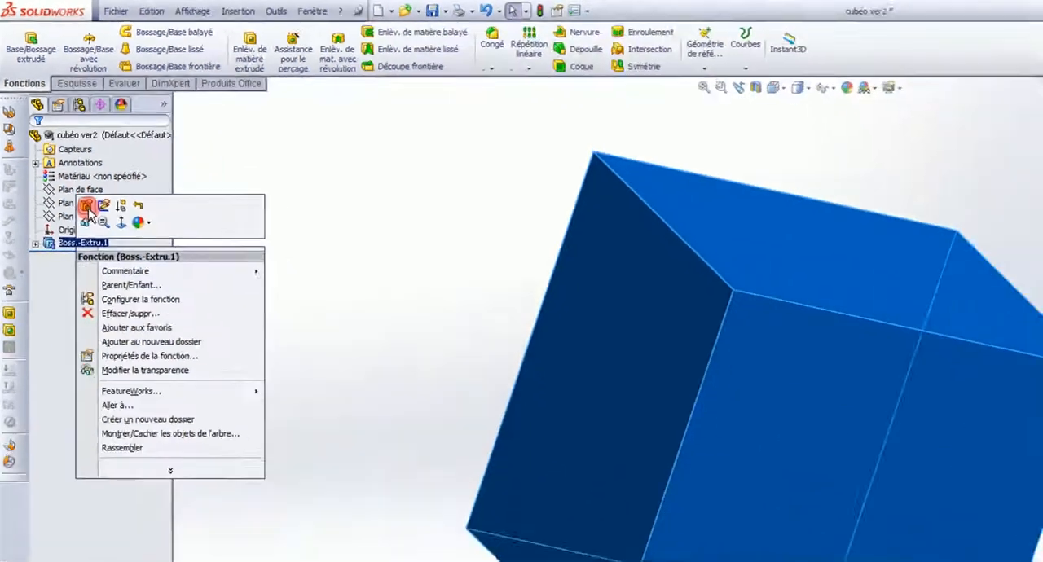
click(178, 419)
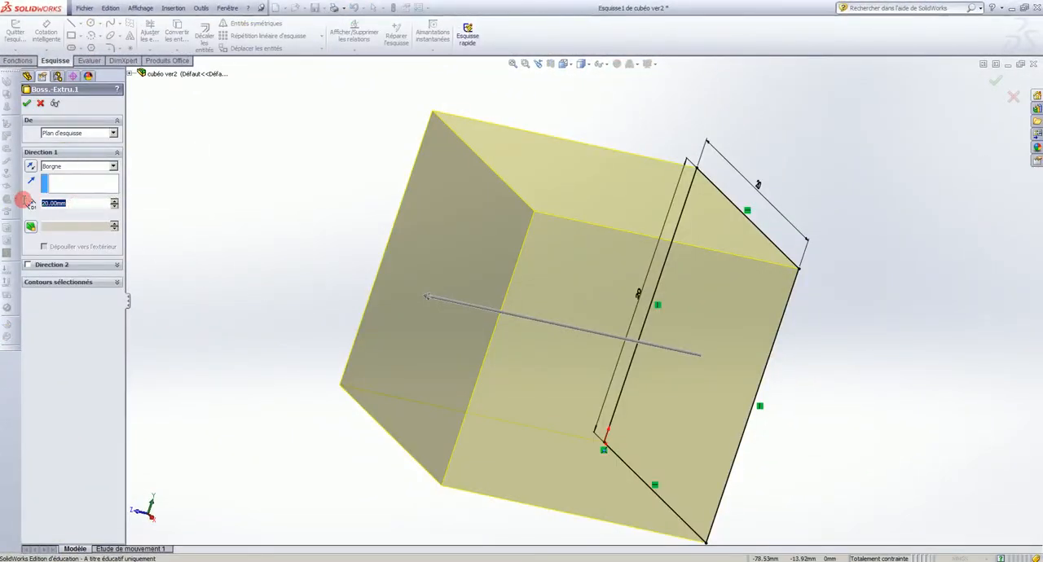
text(10)
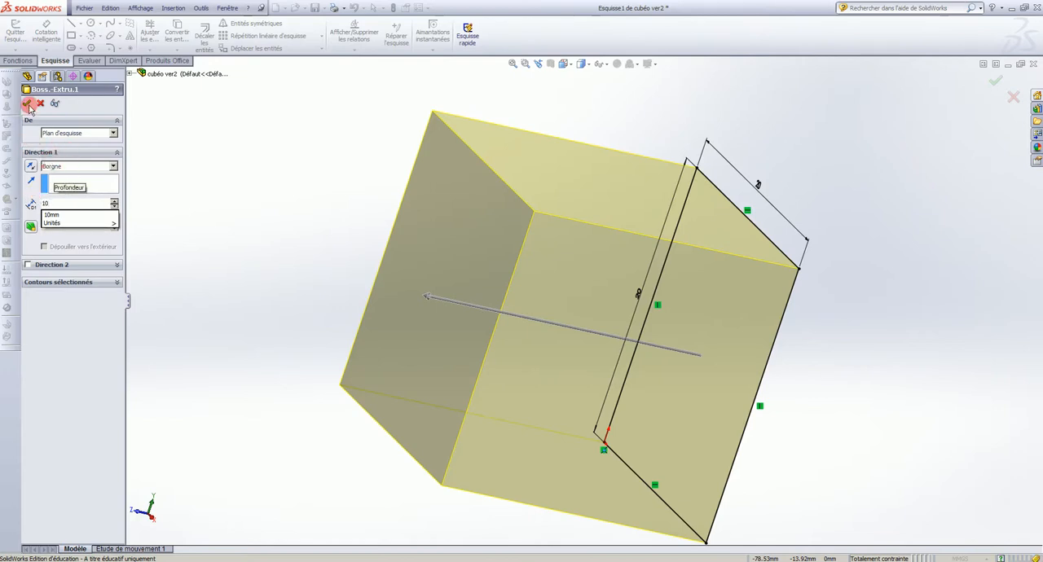
click(27, 103)
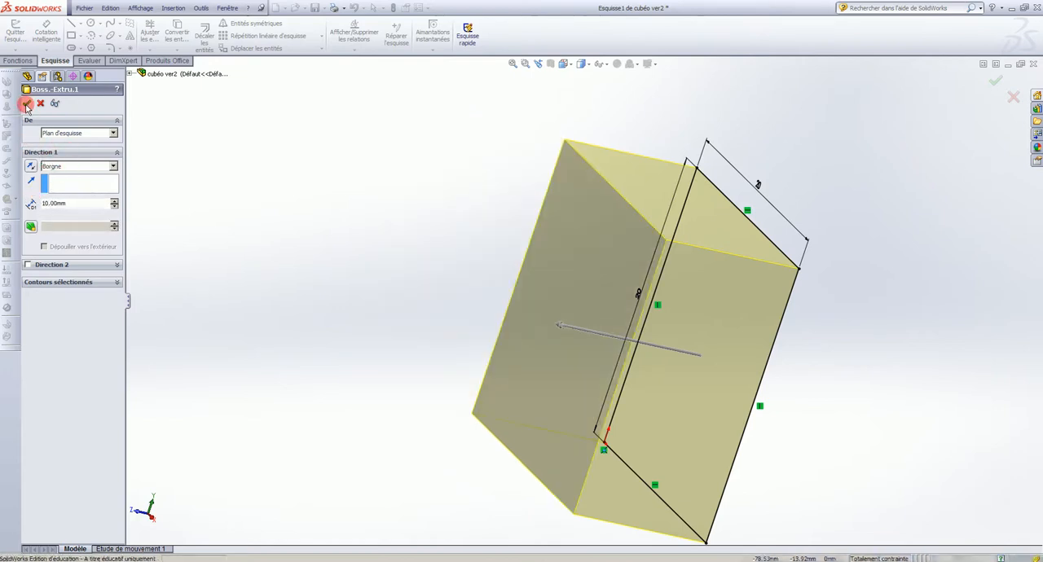
click(27, 105)
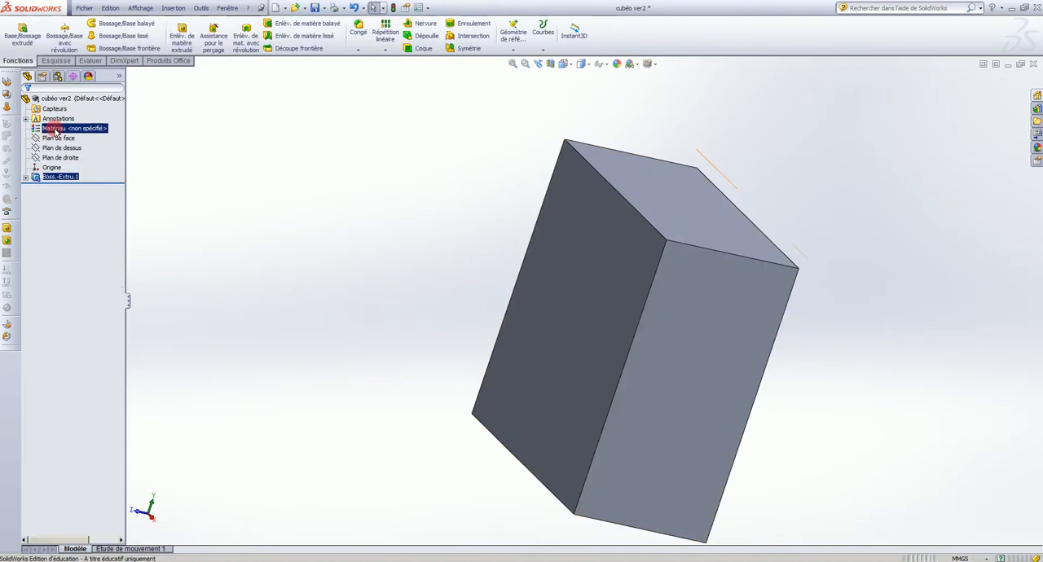
mouse_move(643, 337)
middle_down()
mouse_move(600, 319)
mouse_move(601, 261)
mouse_move(614, 311)
mouse_move(652, 324)
middle_up()
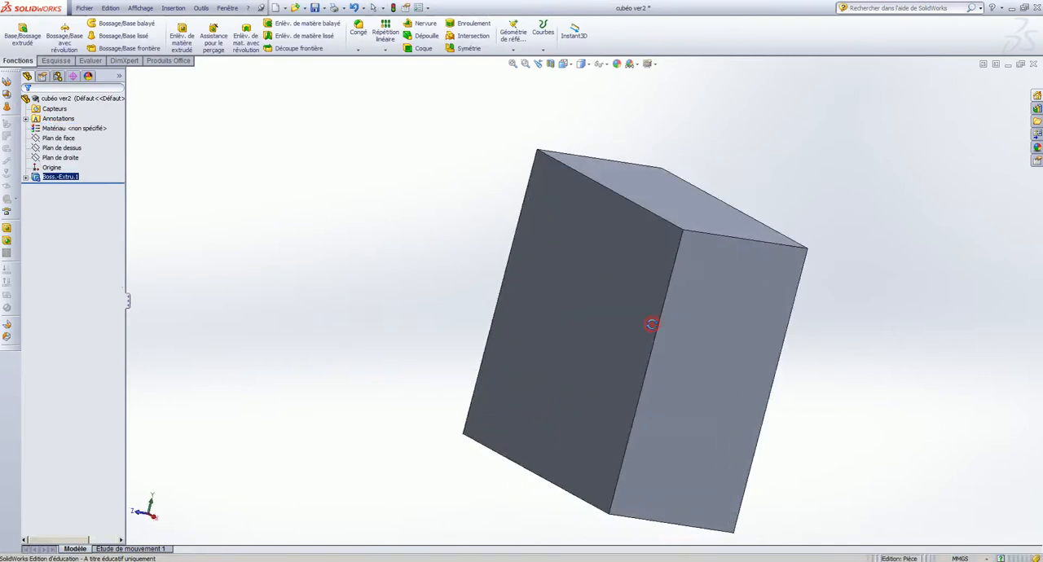
Edit the extruded boss again and set its depth to 20 mm
right_click(65, 180)
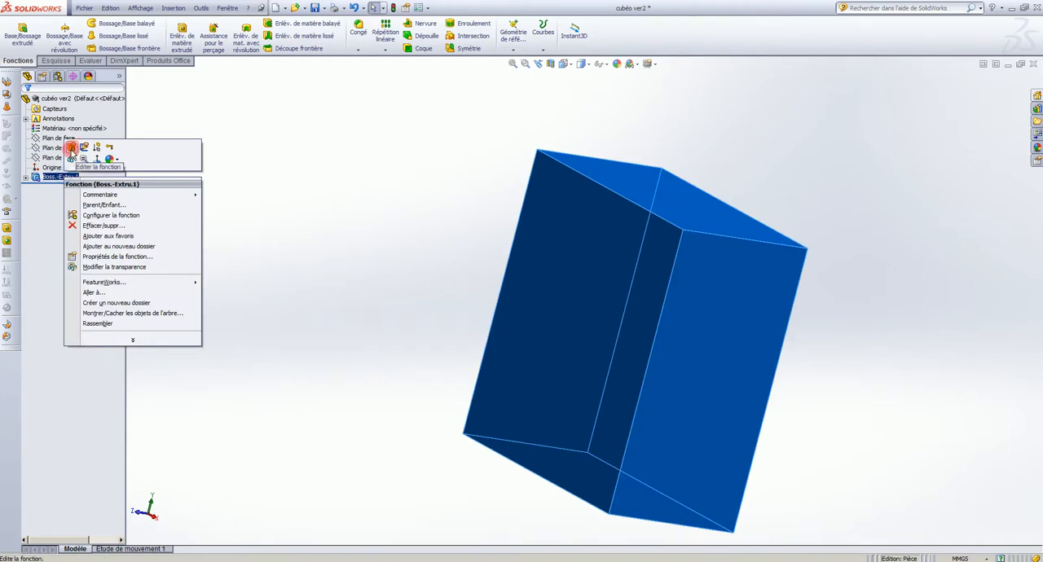
click(71, 148)
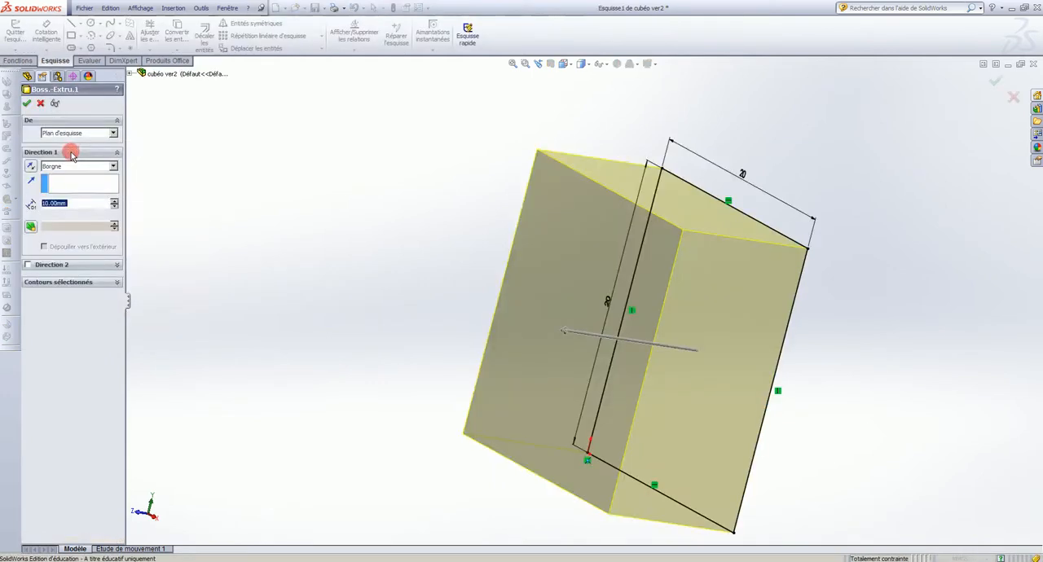
text(20)
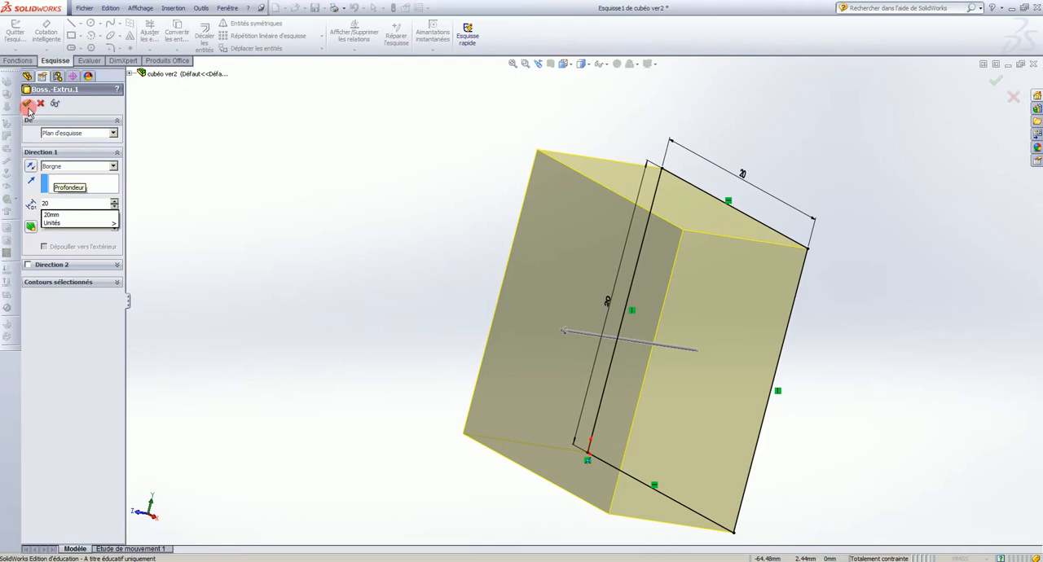
key(Return)
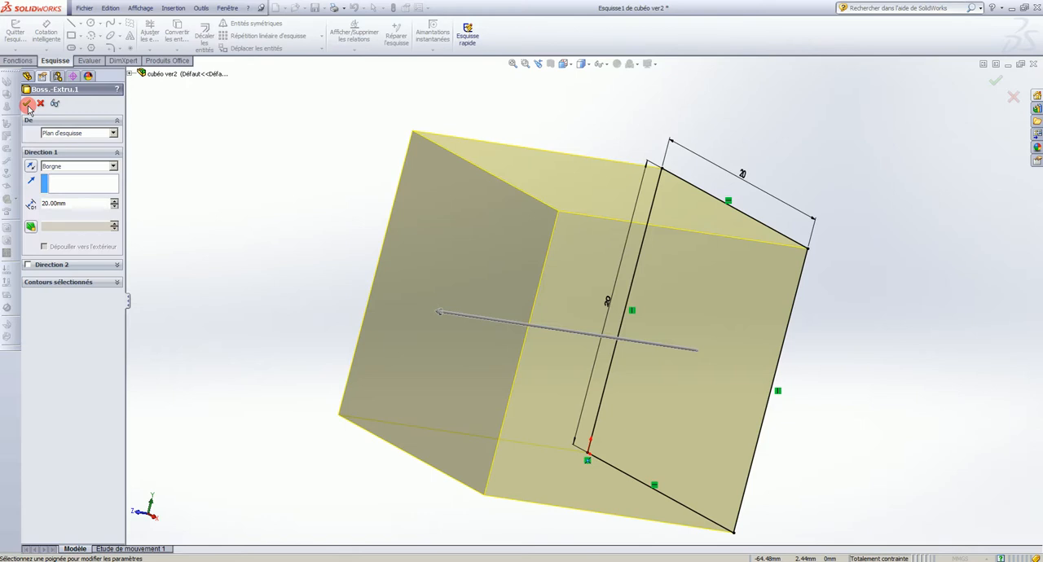
click(28, 105)
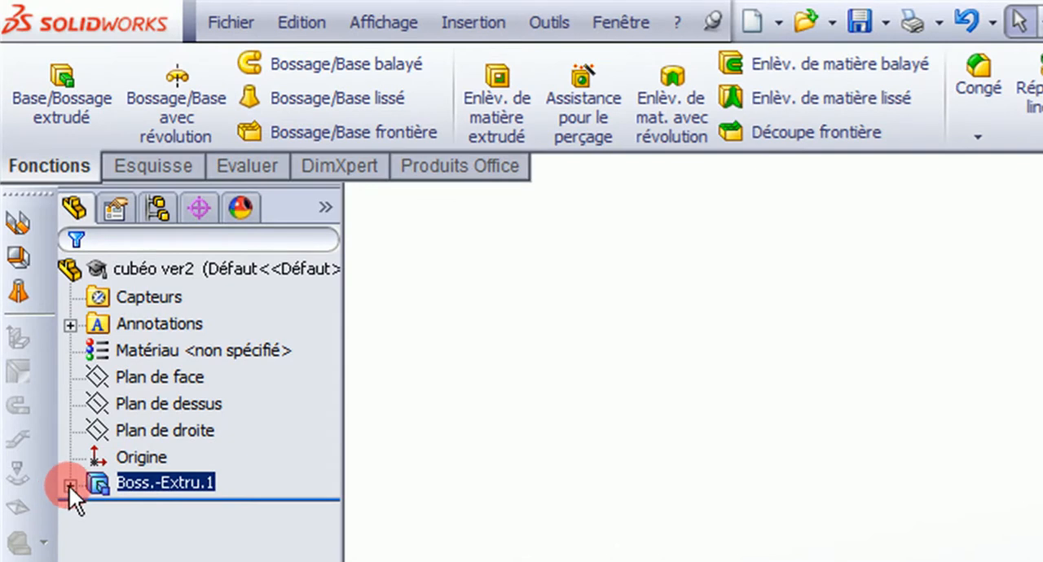
Edit the sketch under the extruded boss, set the width dimension above its upper edge to 30 mm, and exit the sketch
click(70, 486)
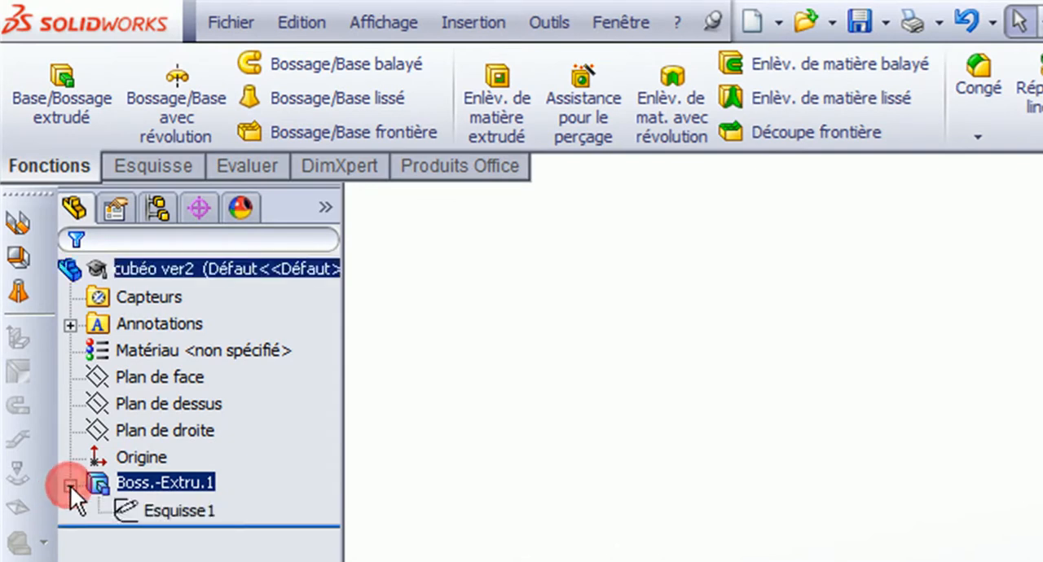
click(173, 512)
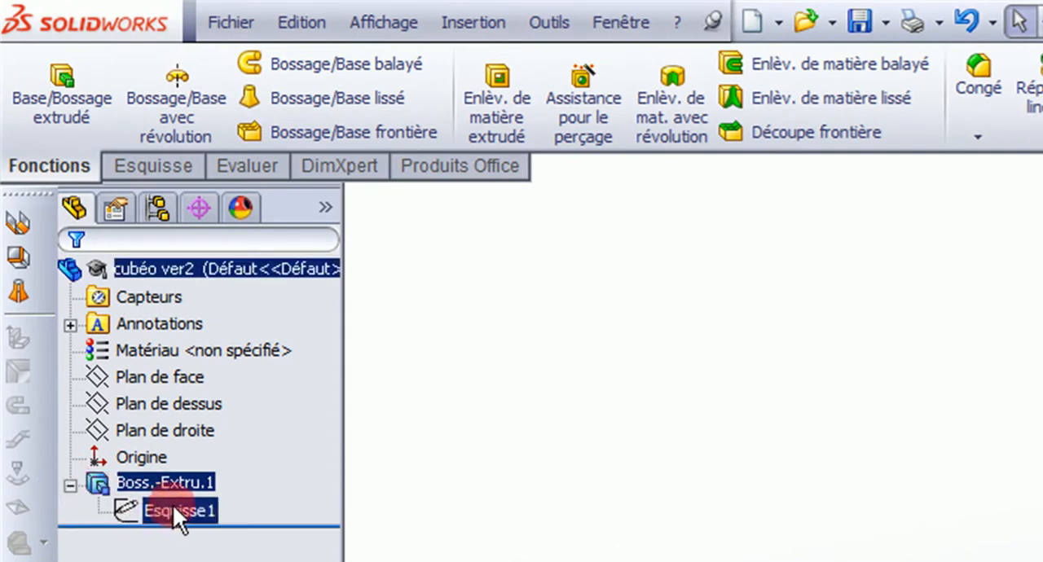
click(173, 505)
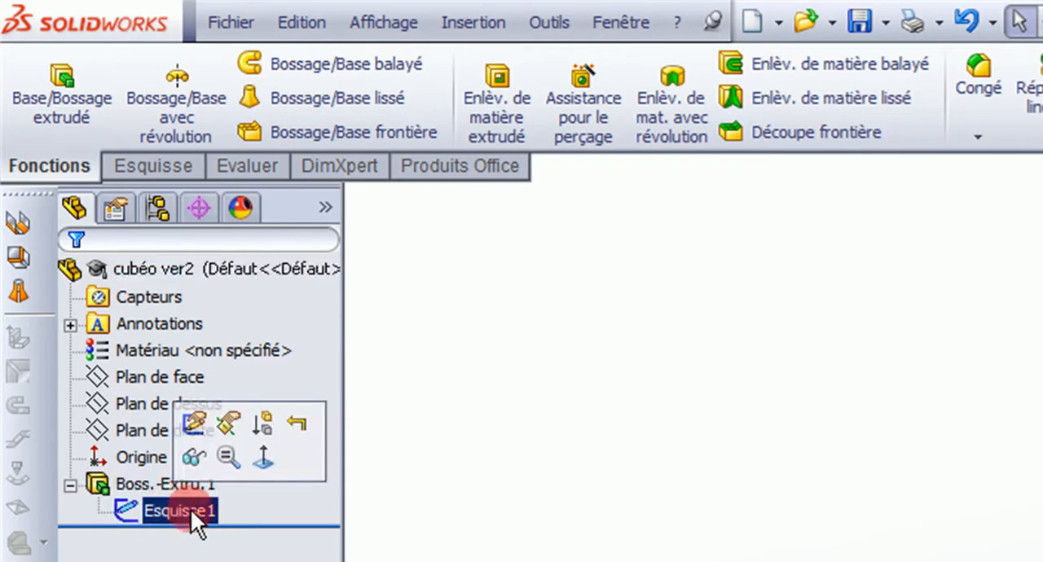
click(196, 456)
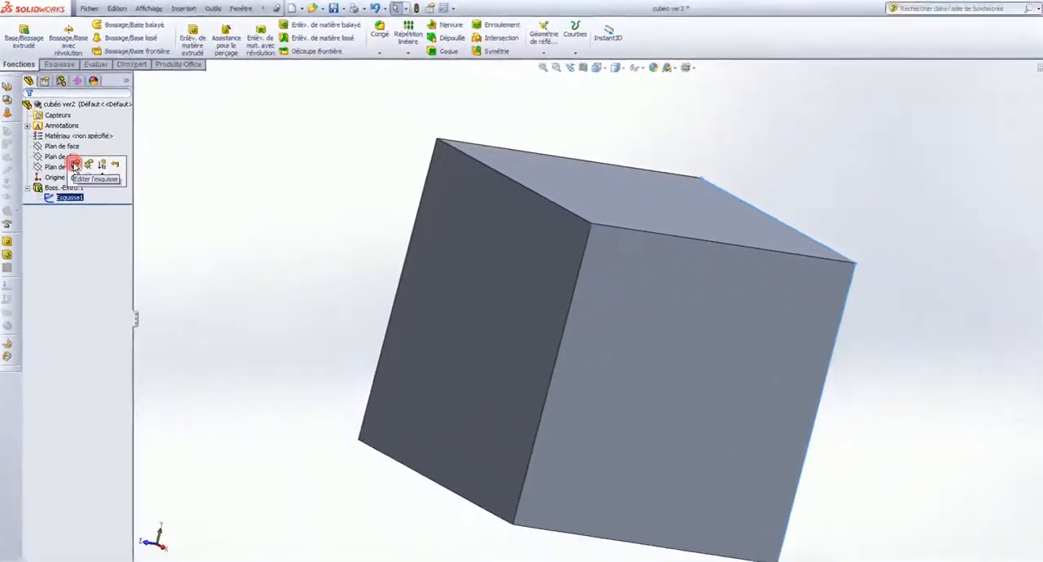
click(71, 156)
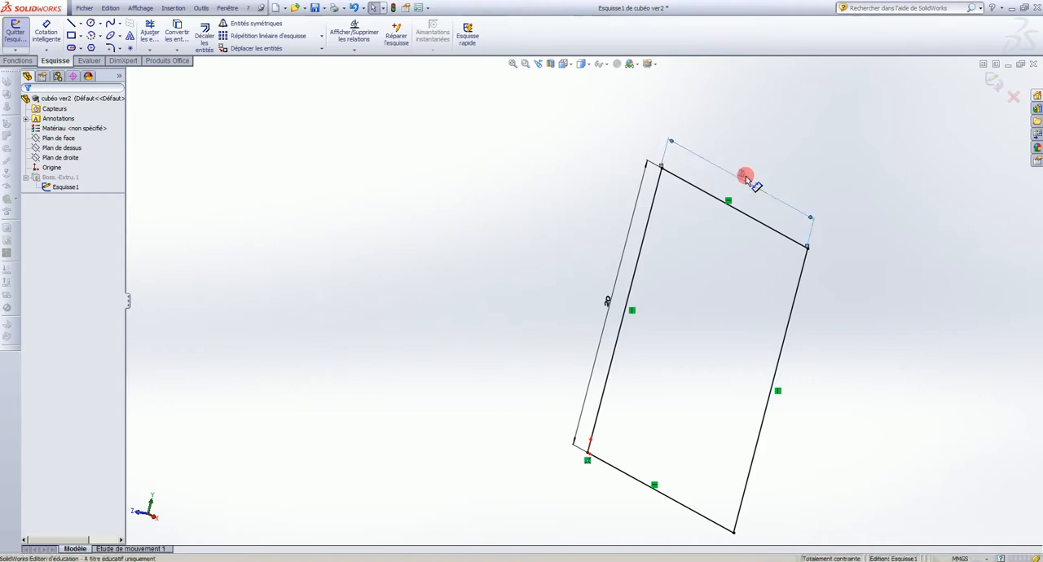
double_click(746, 178)
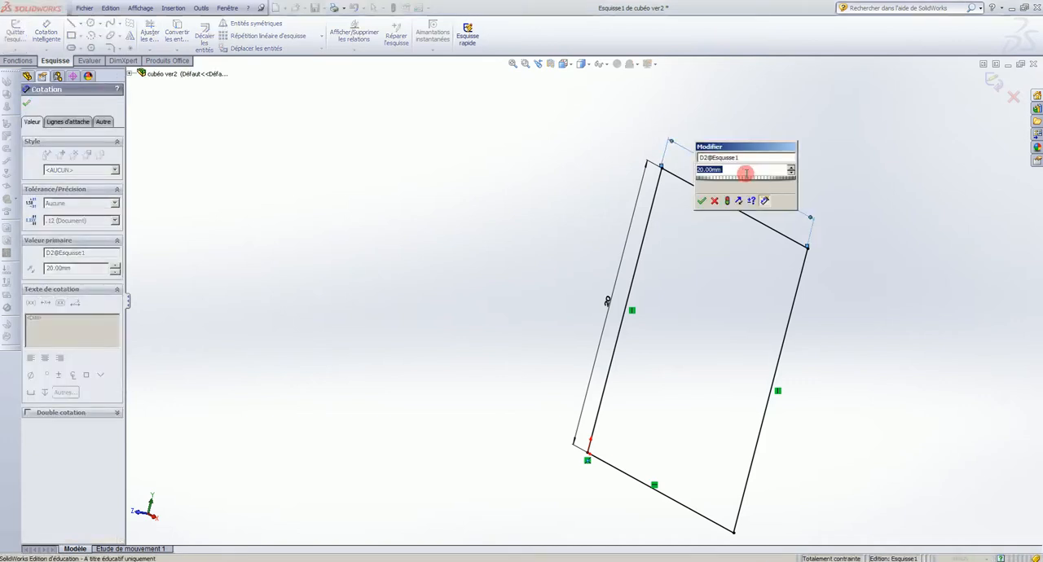
text(30)
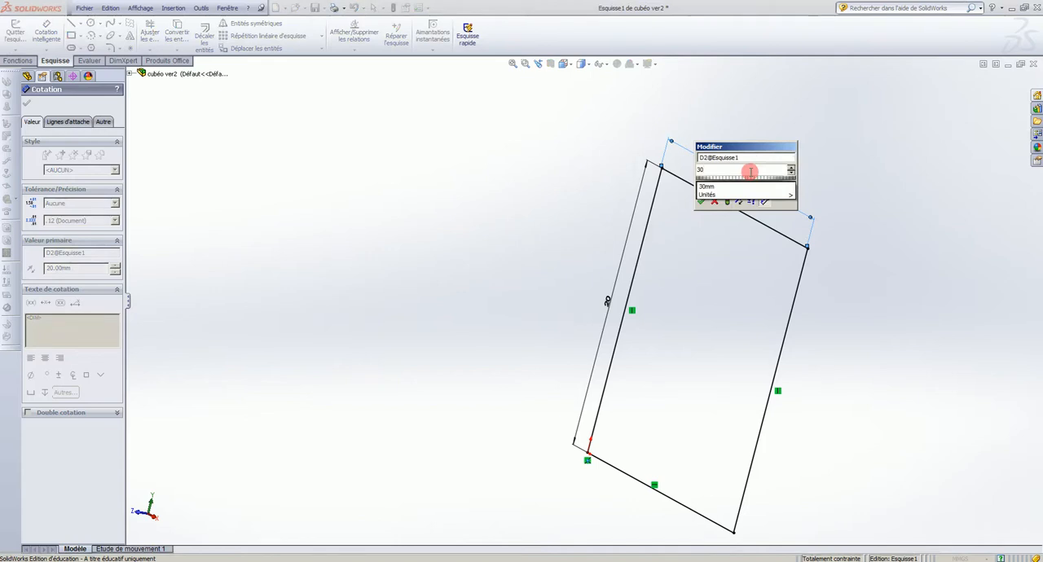
key(Return)
key(Return)
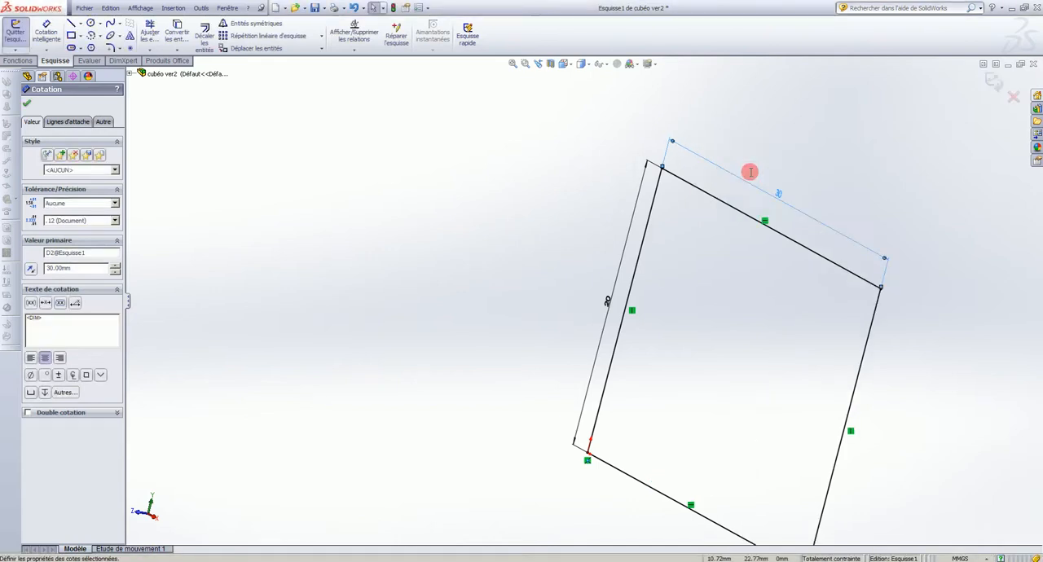
click(993, 82)
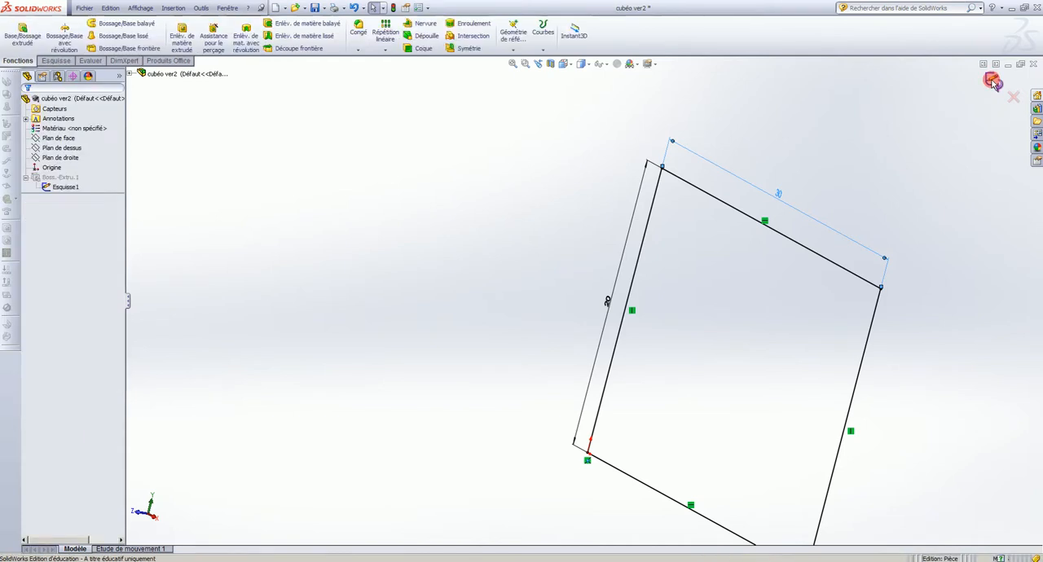
scroll(822, 351, down, 2)
scroll(774, 341, up, 5)
middle_drag(656, 322, 687, 311)
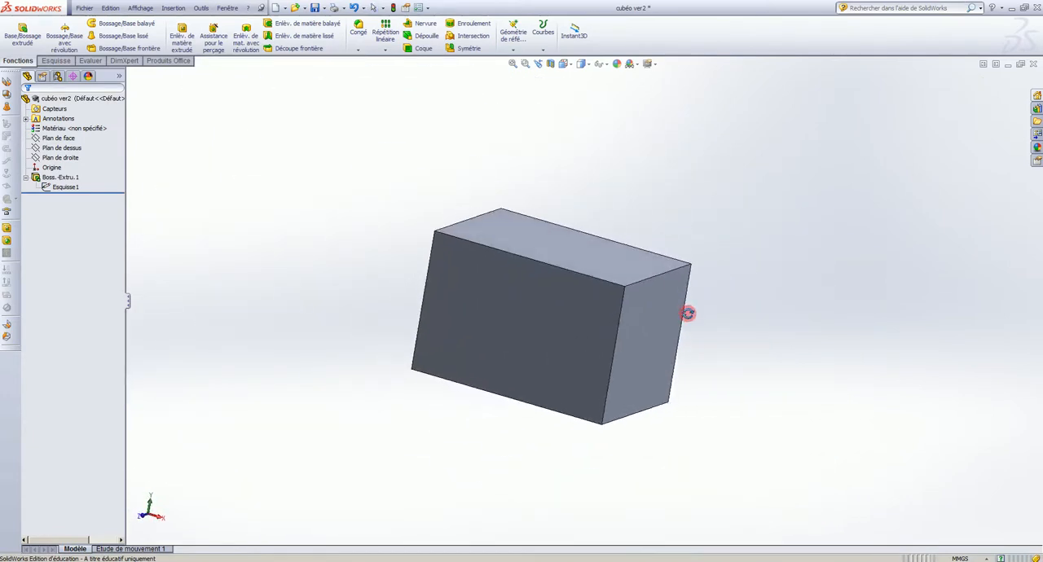
Edit the sketch under the extruded boss, set the width dimension above its upper edge to 20 mm, and exit the sketch
click(66, 189)
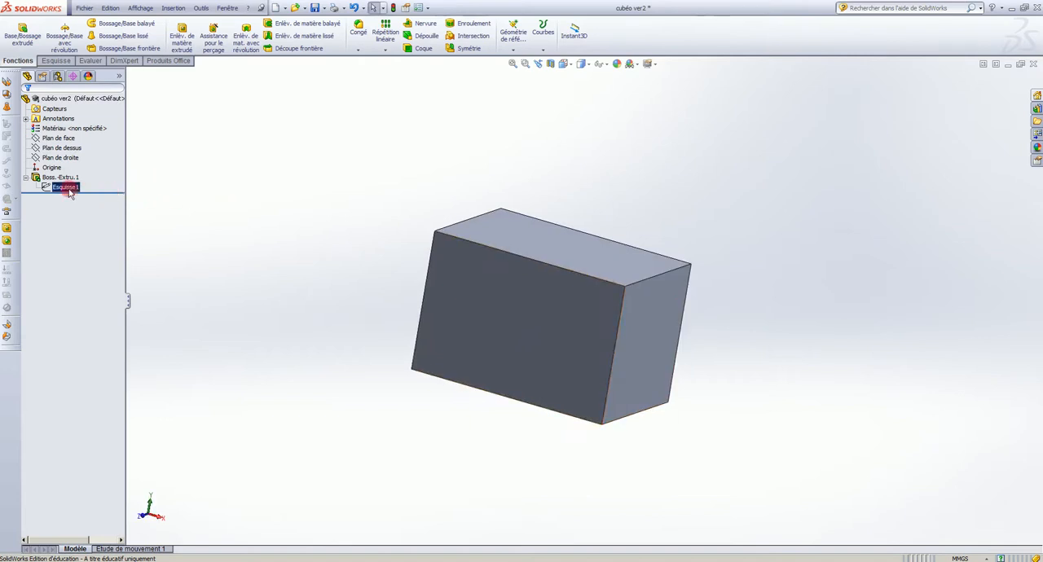
right_click(70, 192)
click(96, 164)
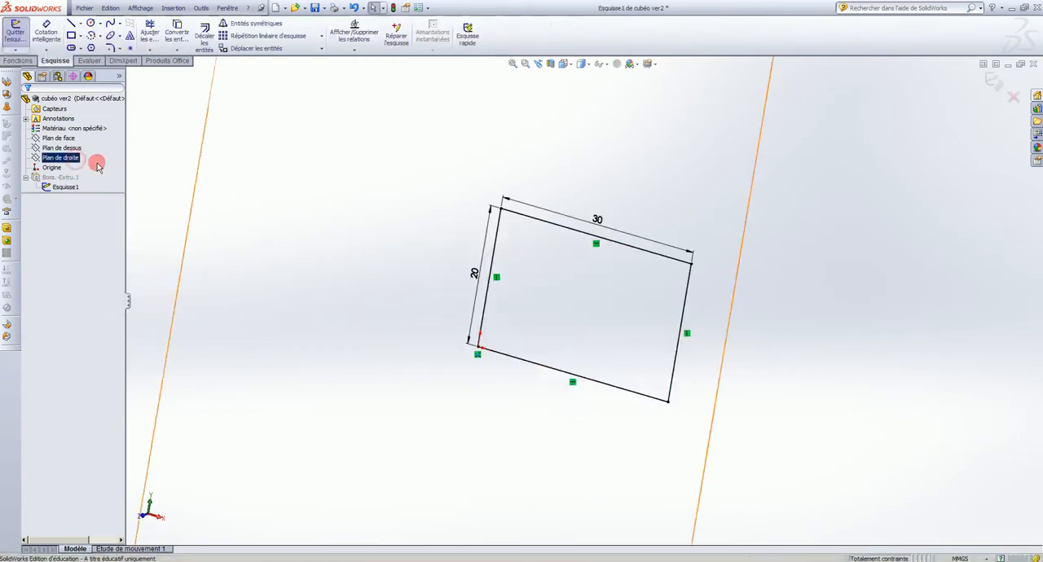
click(594, 221)
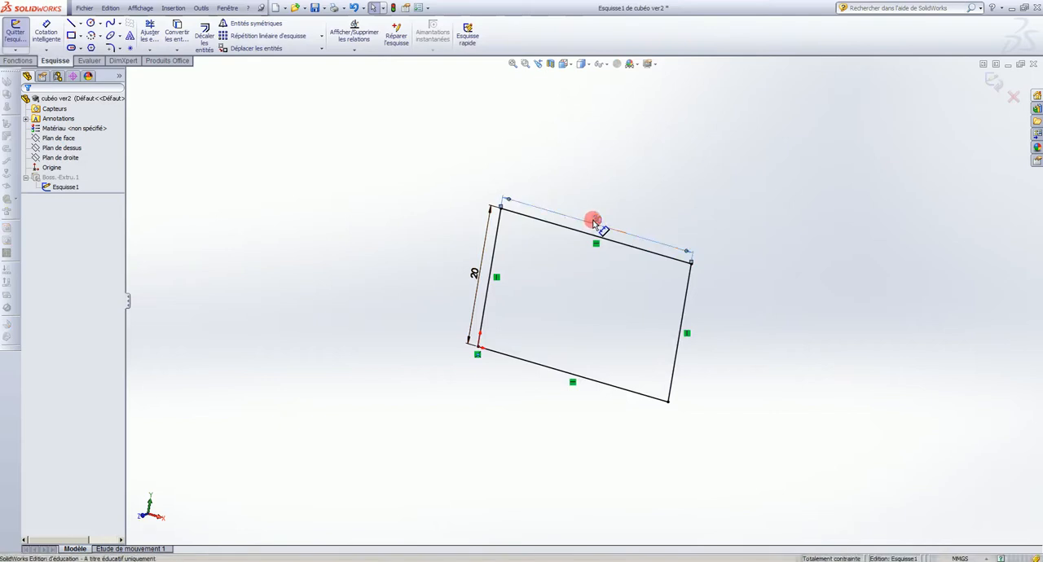
double_click(593, 221)
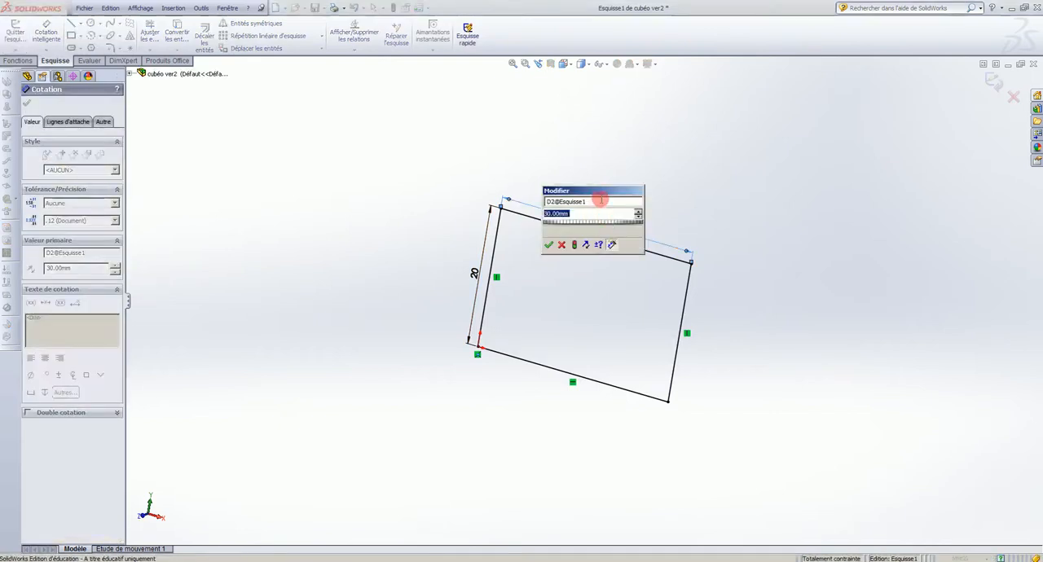
text(20)
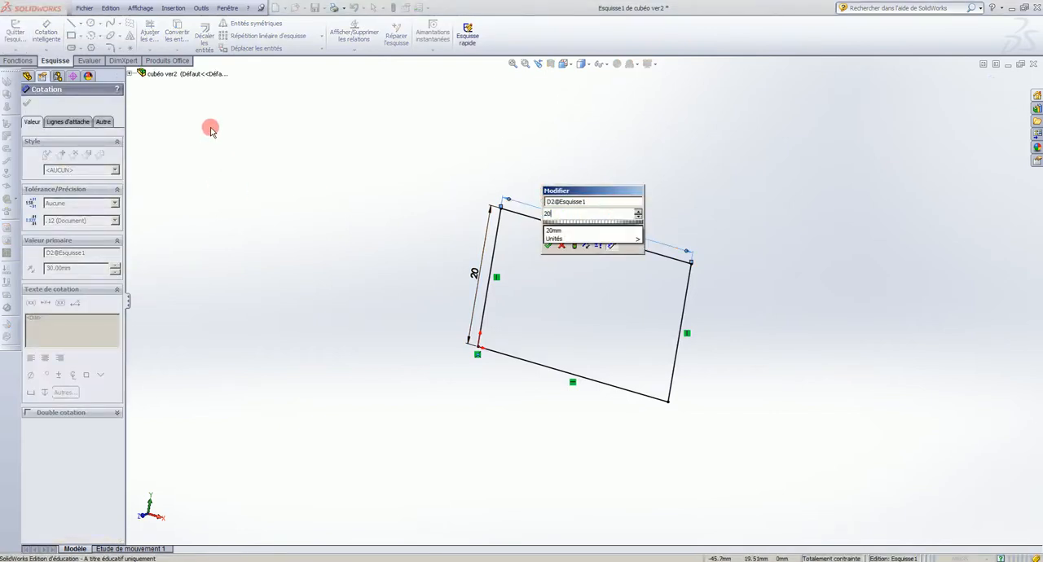
key(Return)
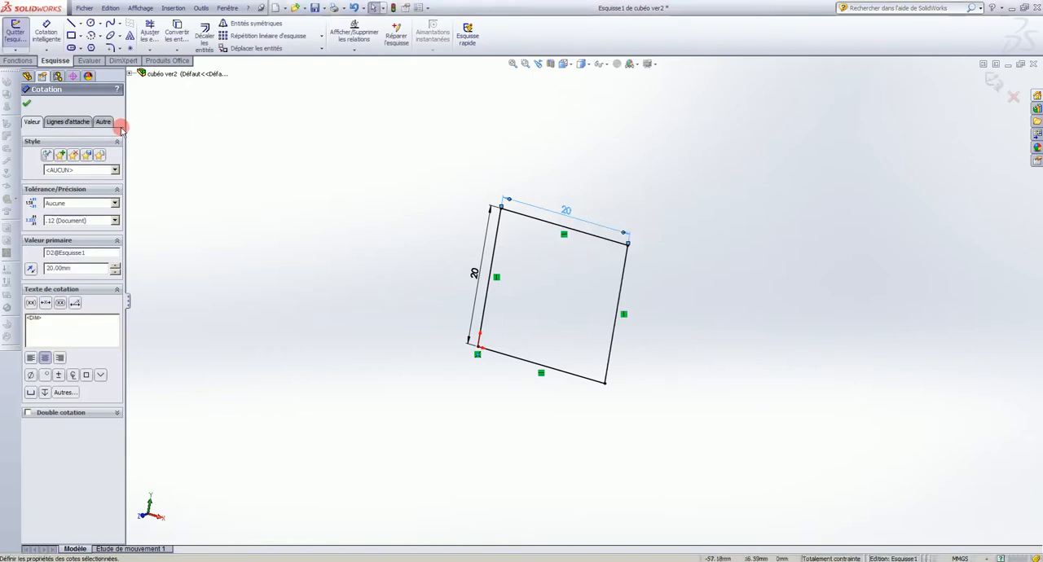
click(30, 105)
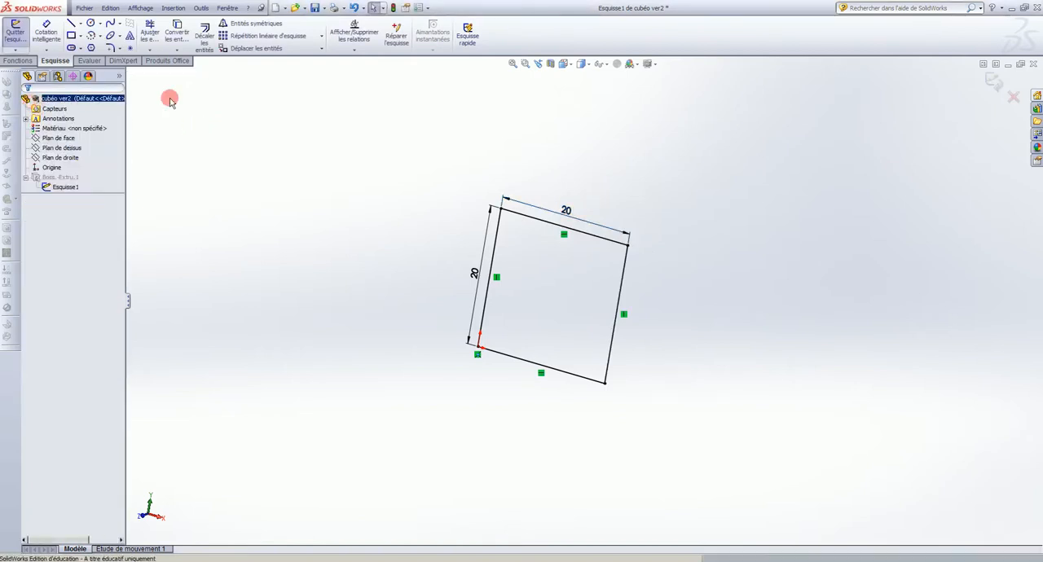
click(995, 79)
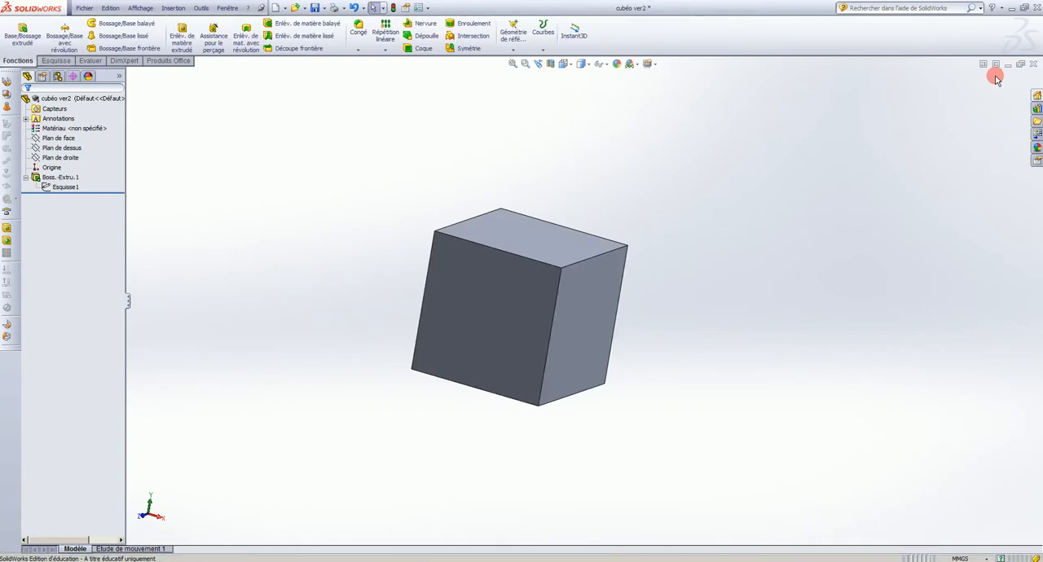
click(66, 187)
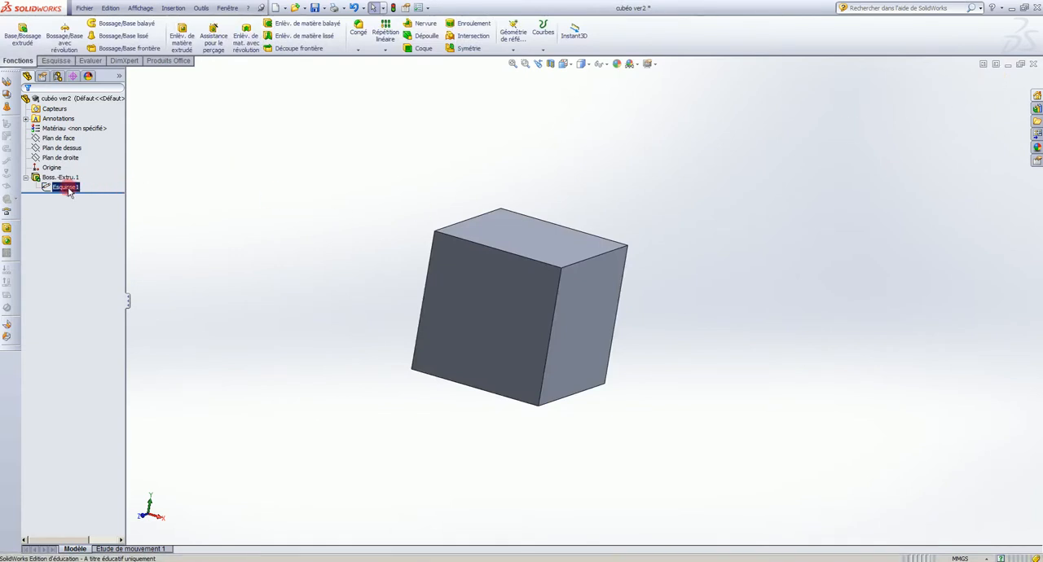
click(25, 178)
click(59, 179)
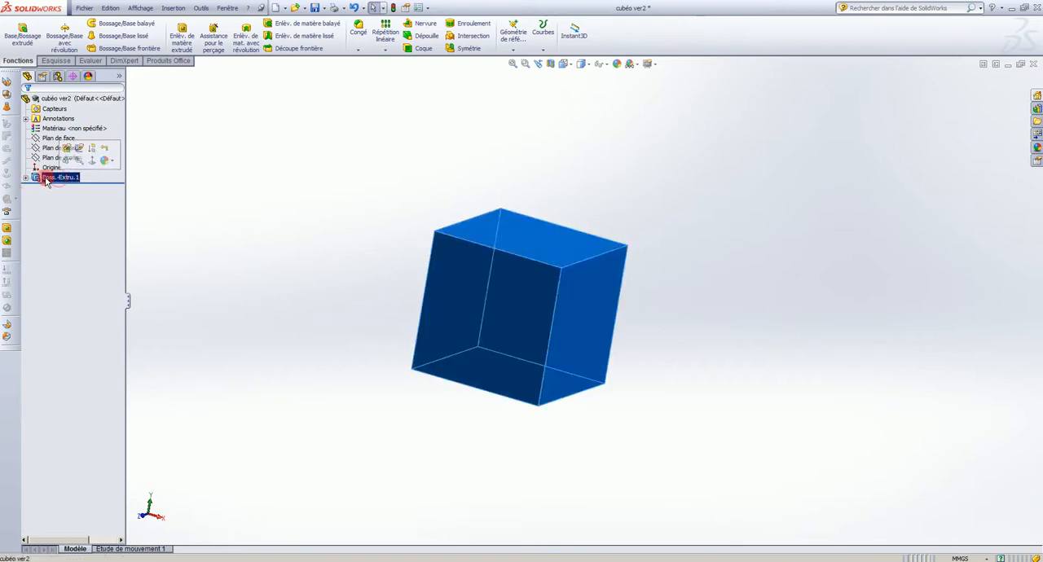
click(25, 178)
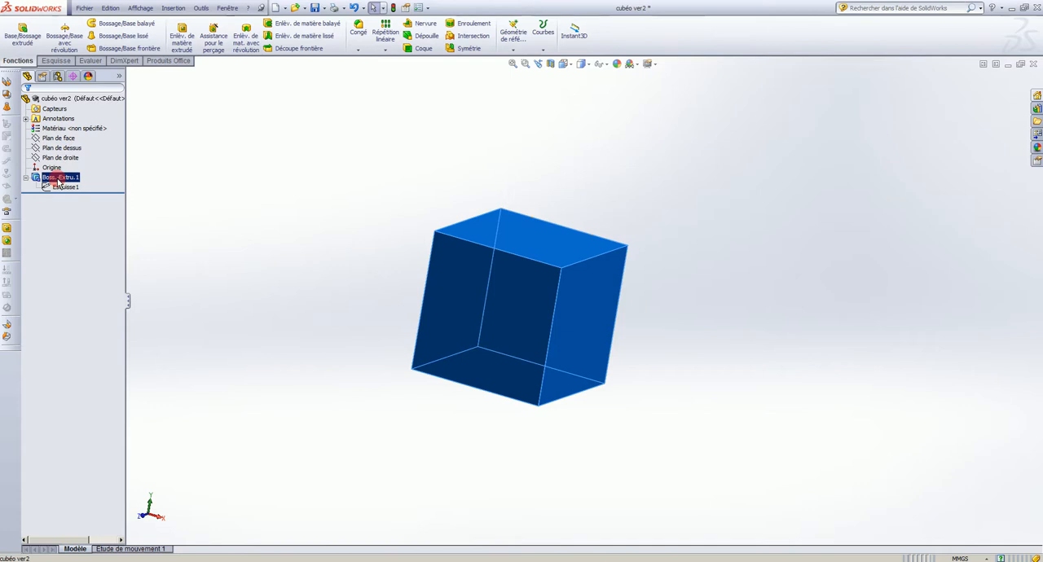
ctrl+click(64, 187)
click(62, 179)
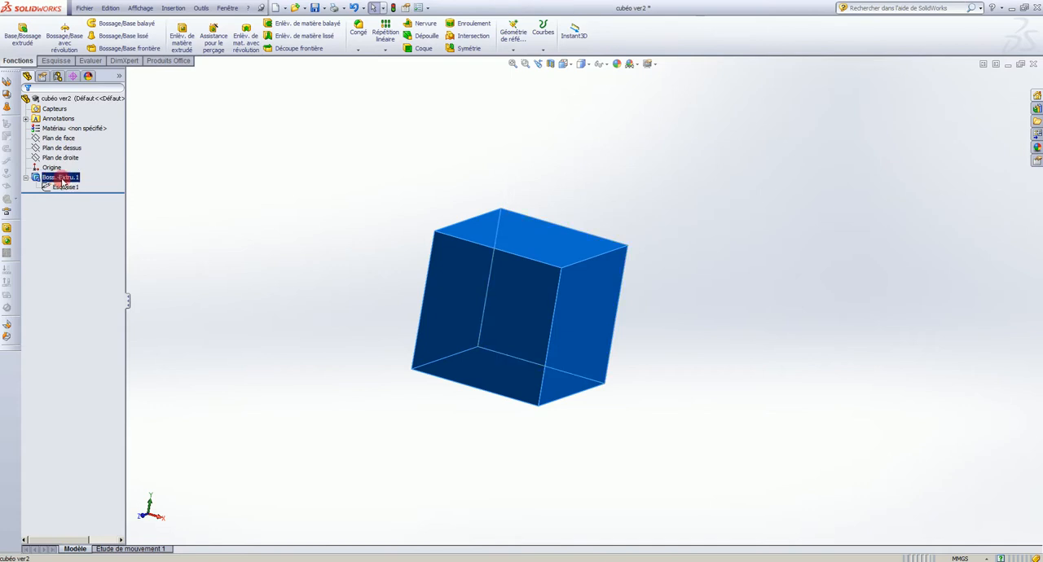